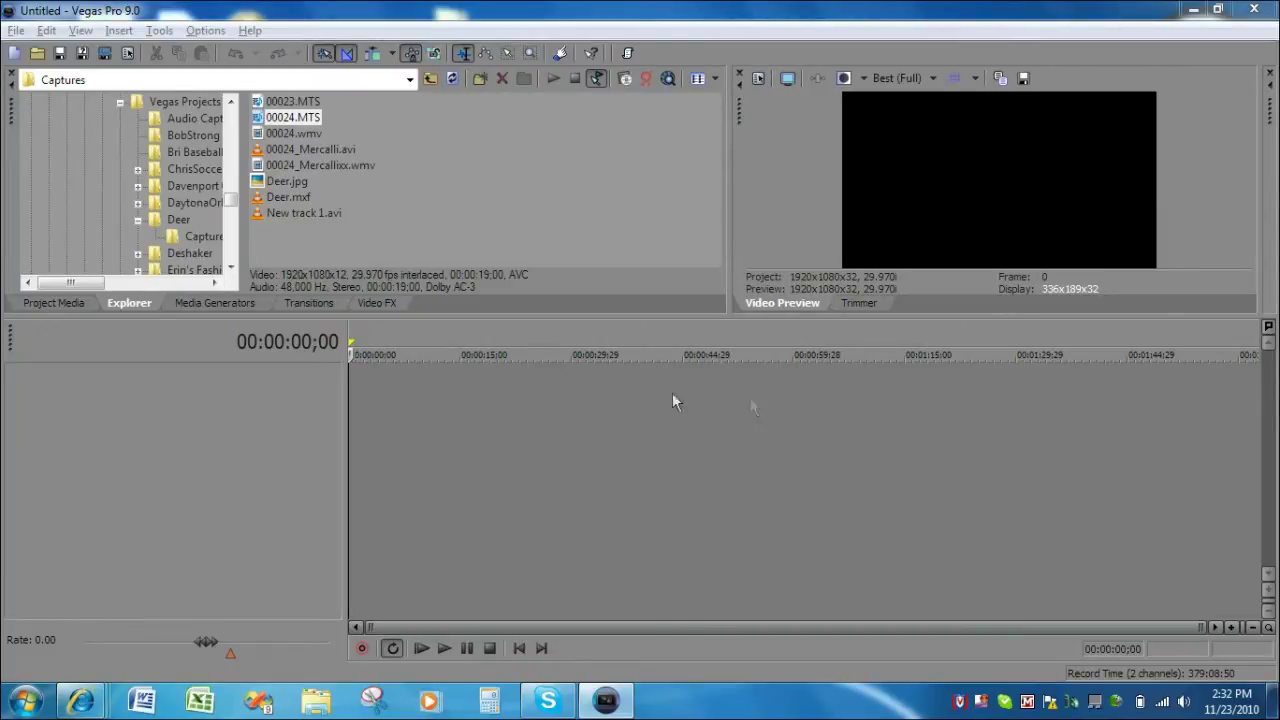
Open the Project Properties dialog from the File menu
left_click(15, 31)
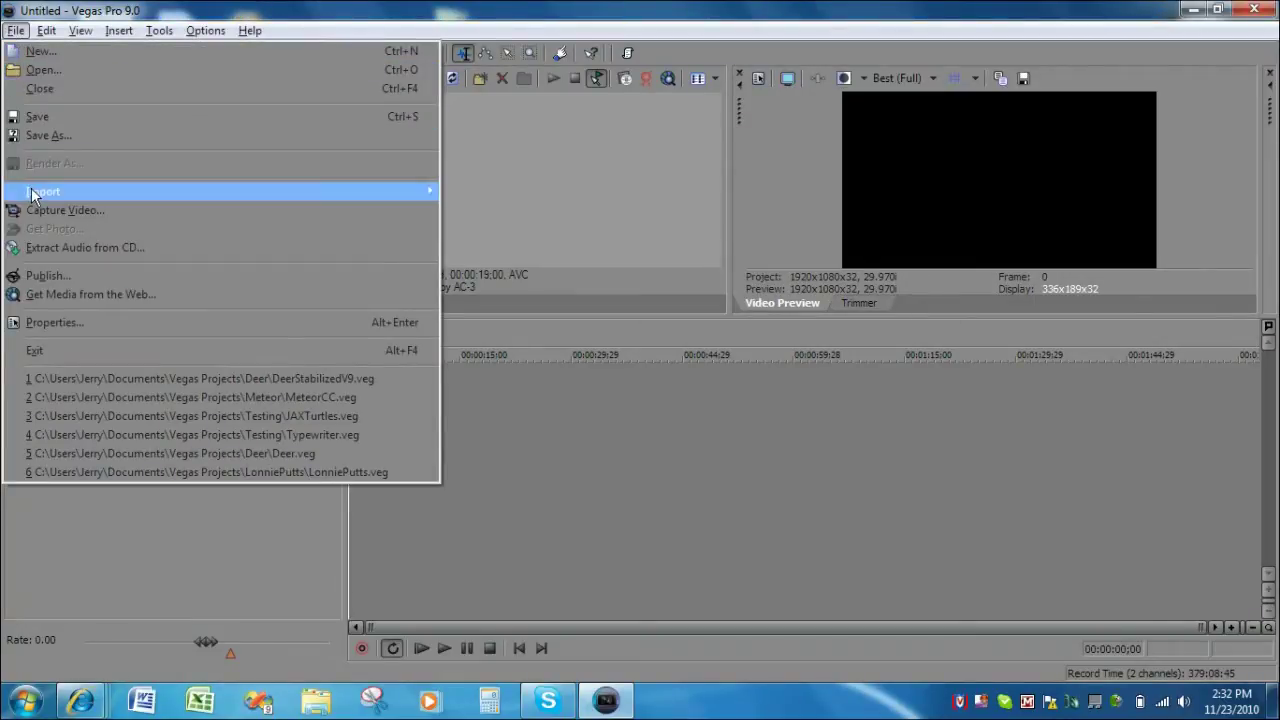
left_click(48, 325)
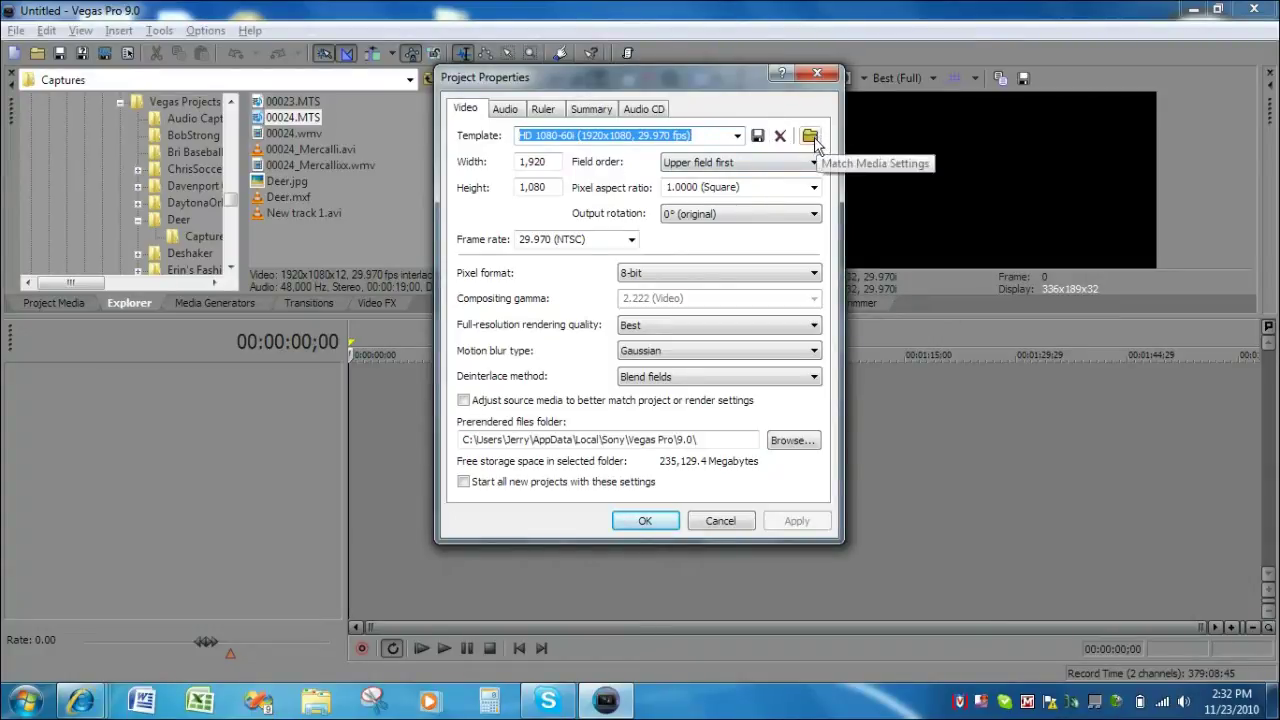
Match the project video settings to 00024.MTS: HD 1080-60i, 1920x1080, 29.970 fps
left_click(811, 137)
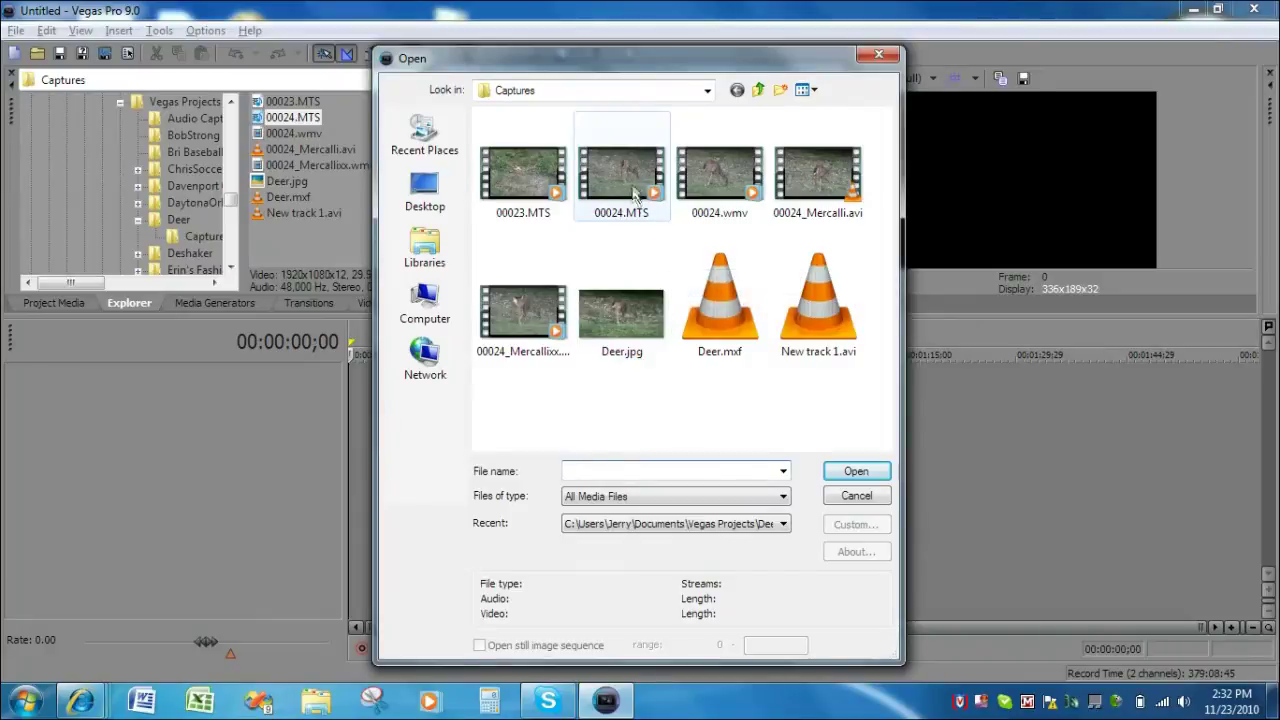
mouse_move(638, 180)
left_click(623, 160)
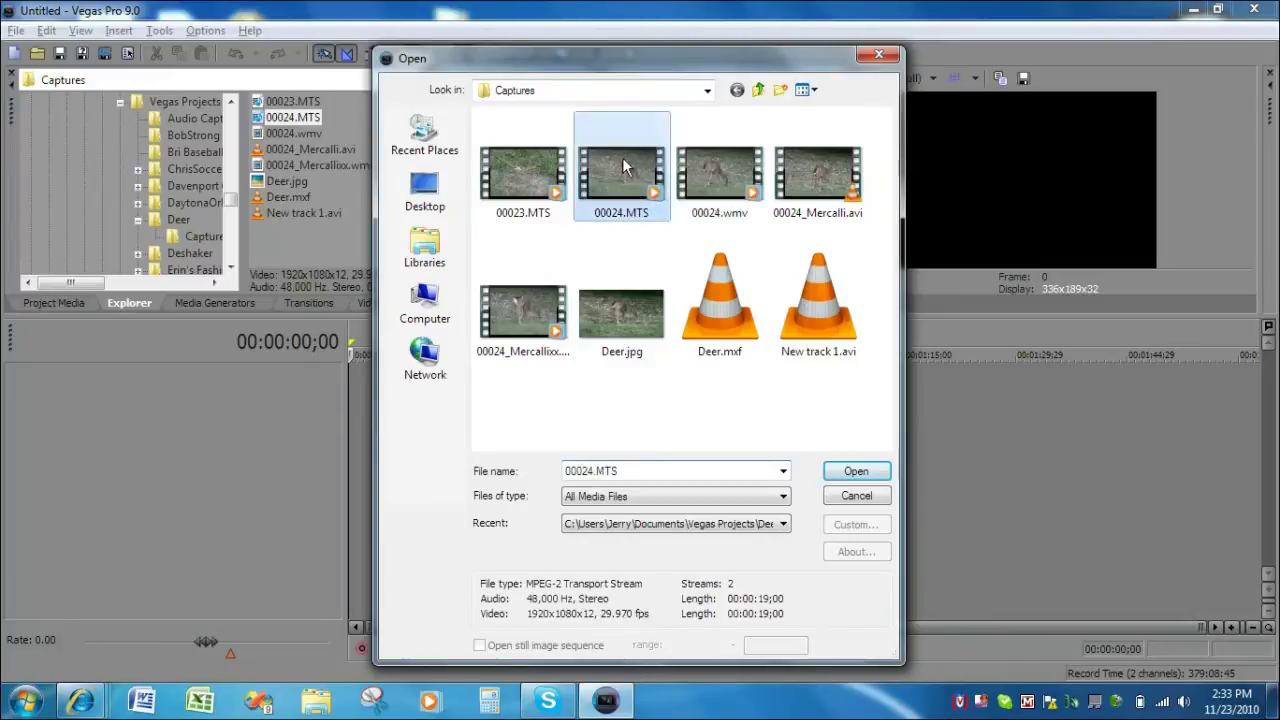
left_click(857, 472)
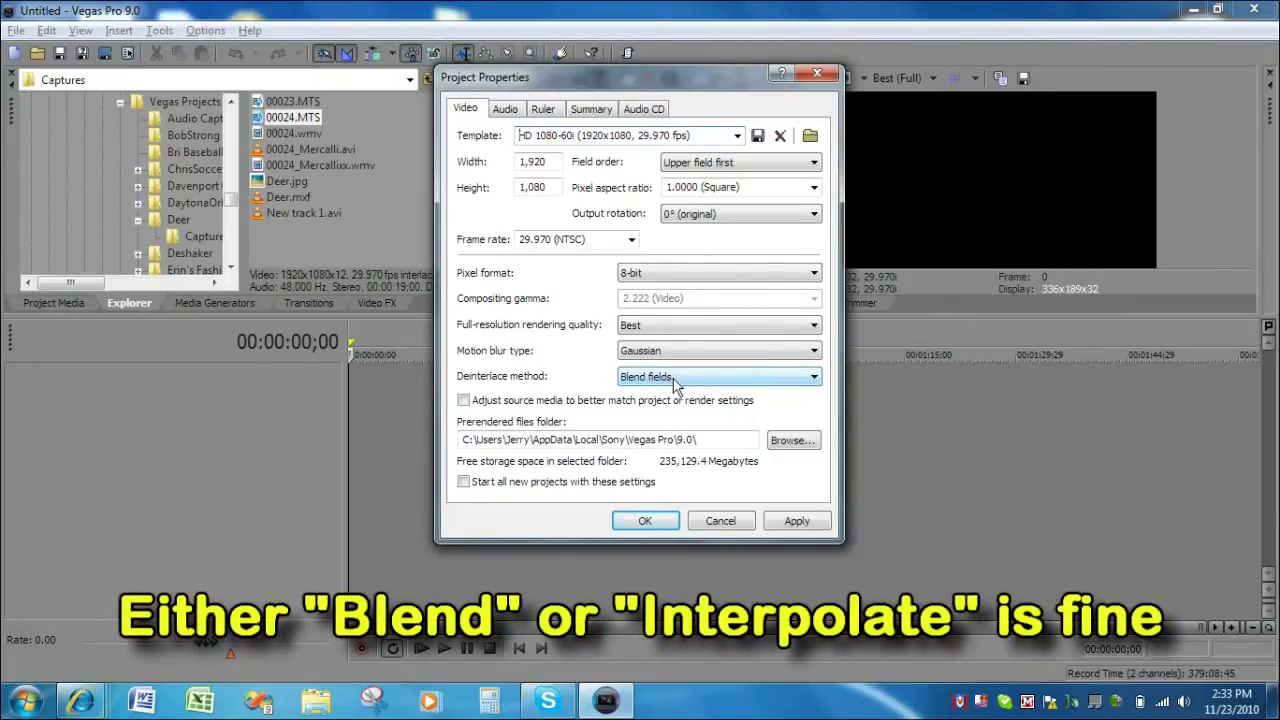
Apply the matched settings with Blend fields deinterlacing and close Project Properties
left_click(795, 521)
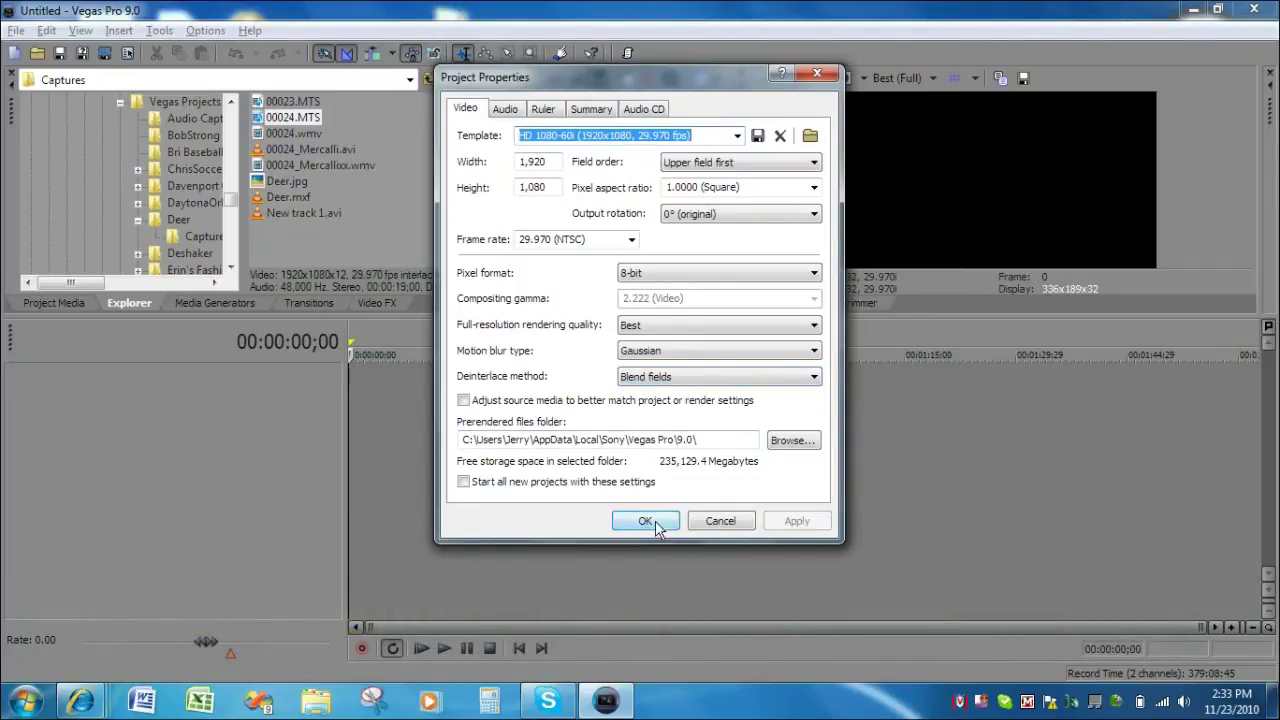
left_click(648, 522)
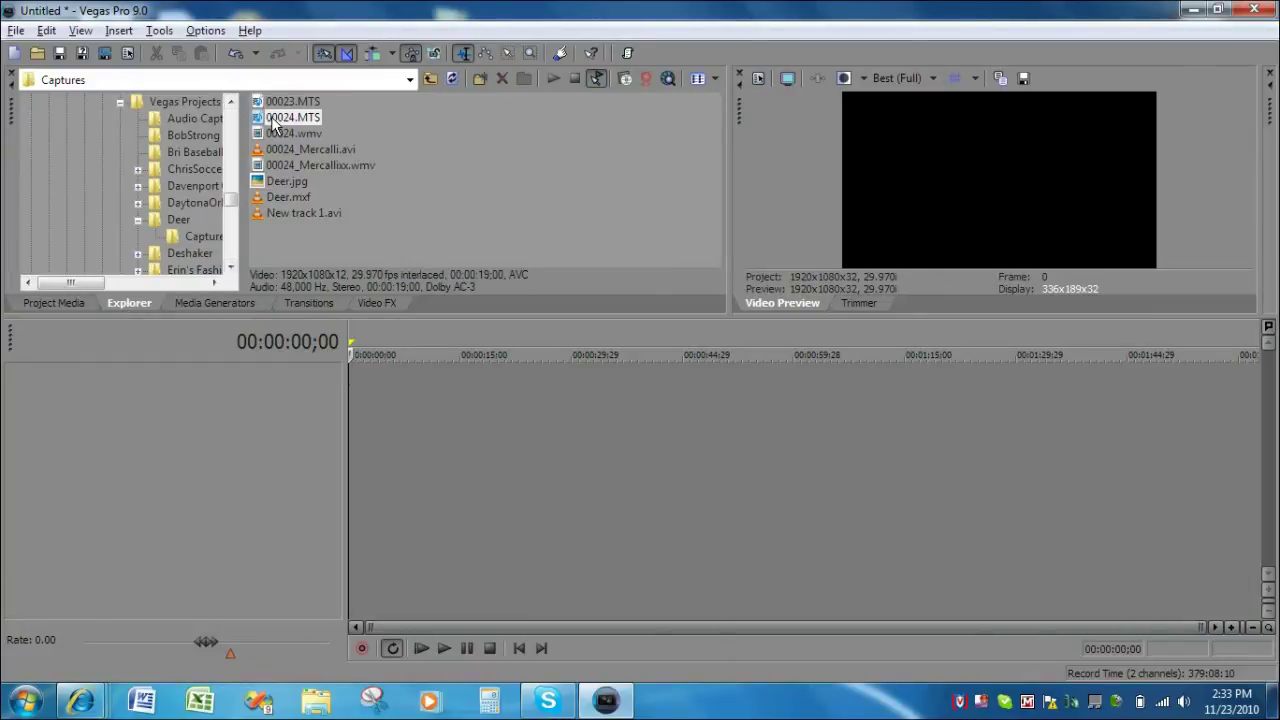
Drag 00024.MTS from the Explorer list onto the timeline as video and audio
left_click_drag(272, 122, 340, 421)
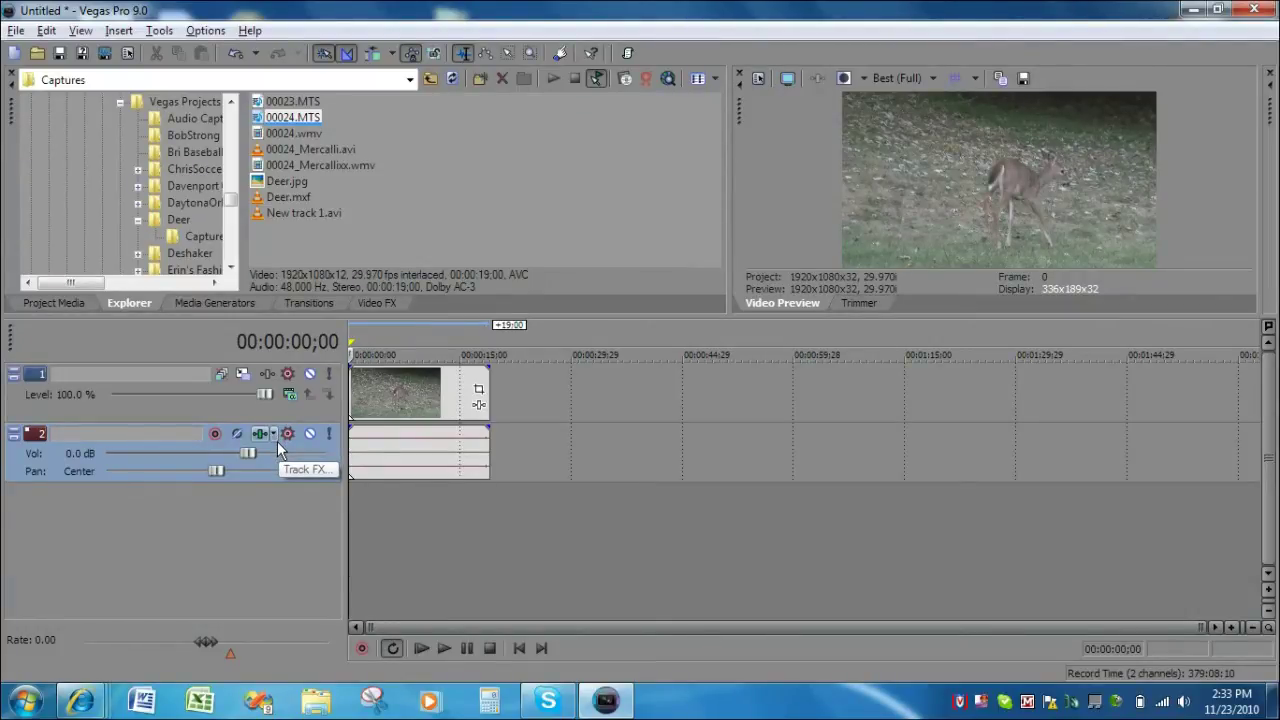
Enable Reduce interlace flicker in the 00024 video event's properties
right_click(380, 396)
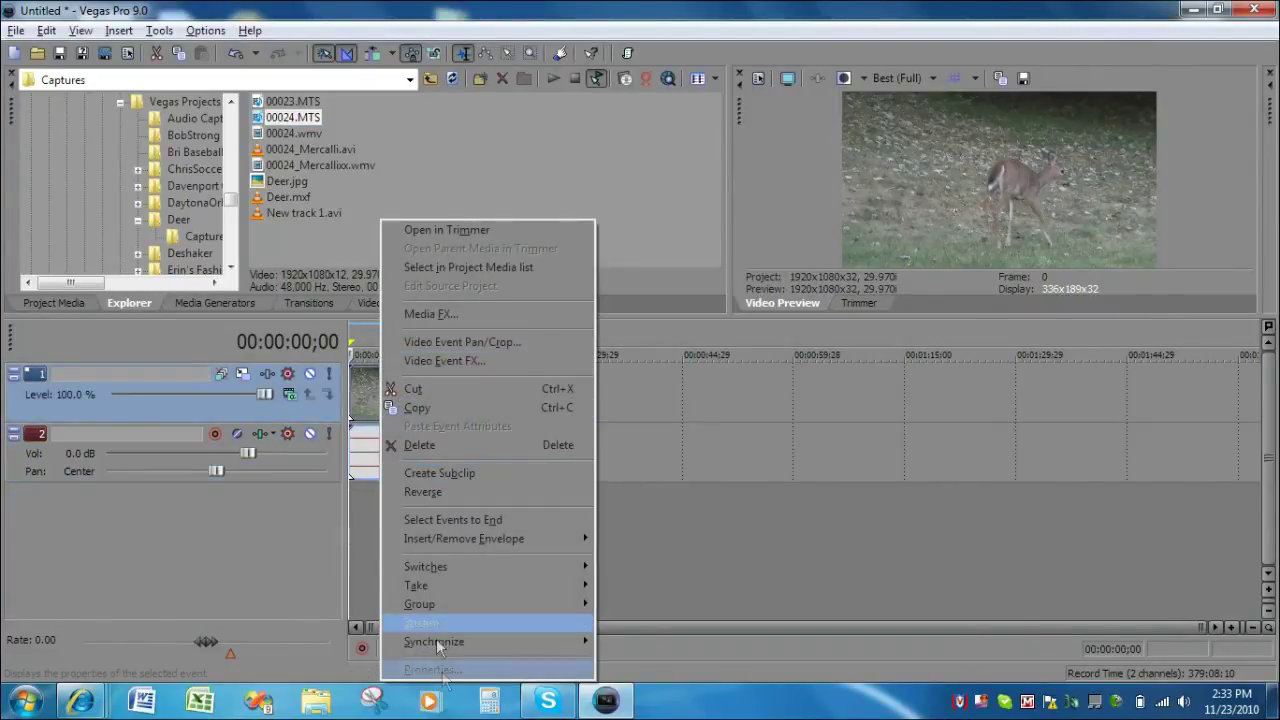
left_click(445, 671)
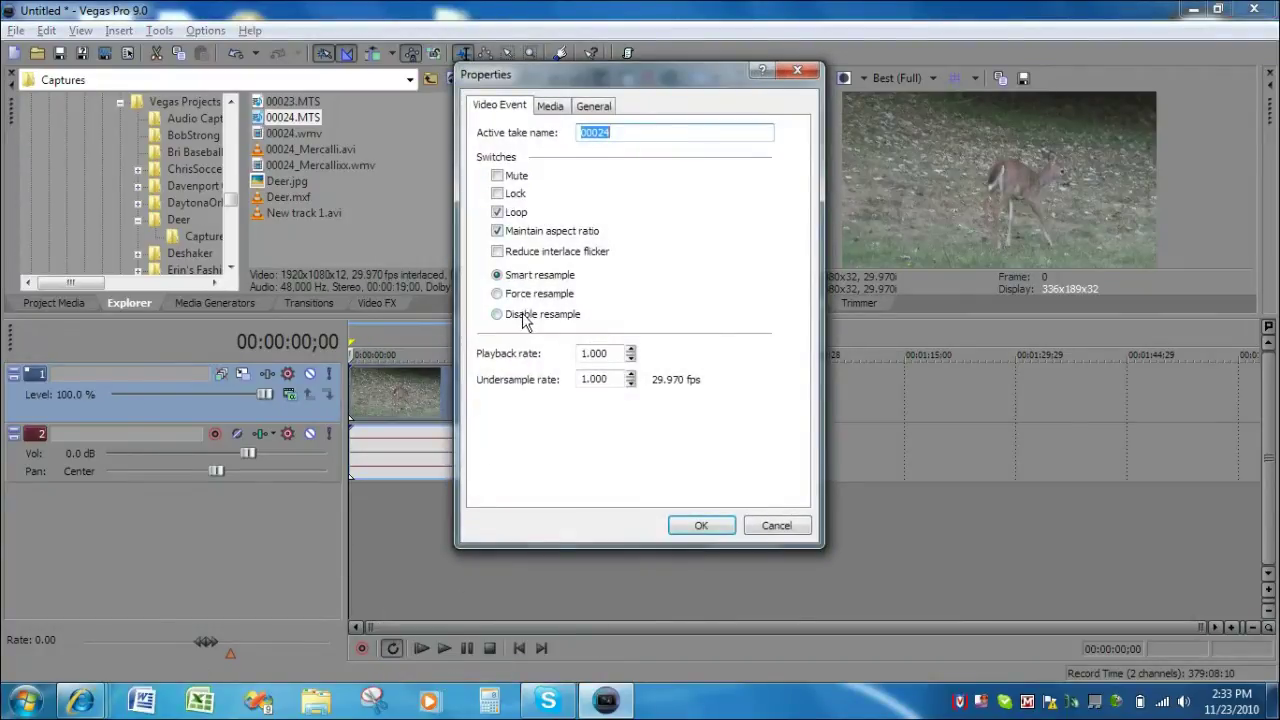
left_click(524, 255)
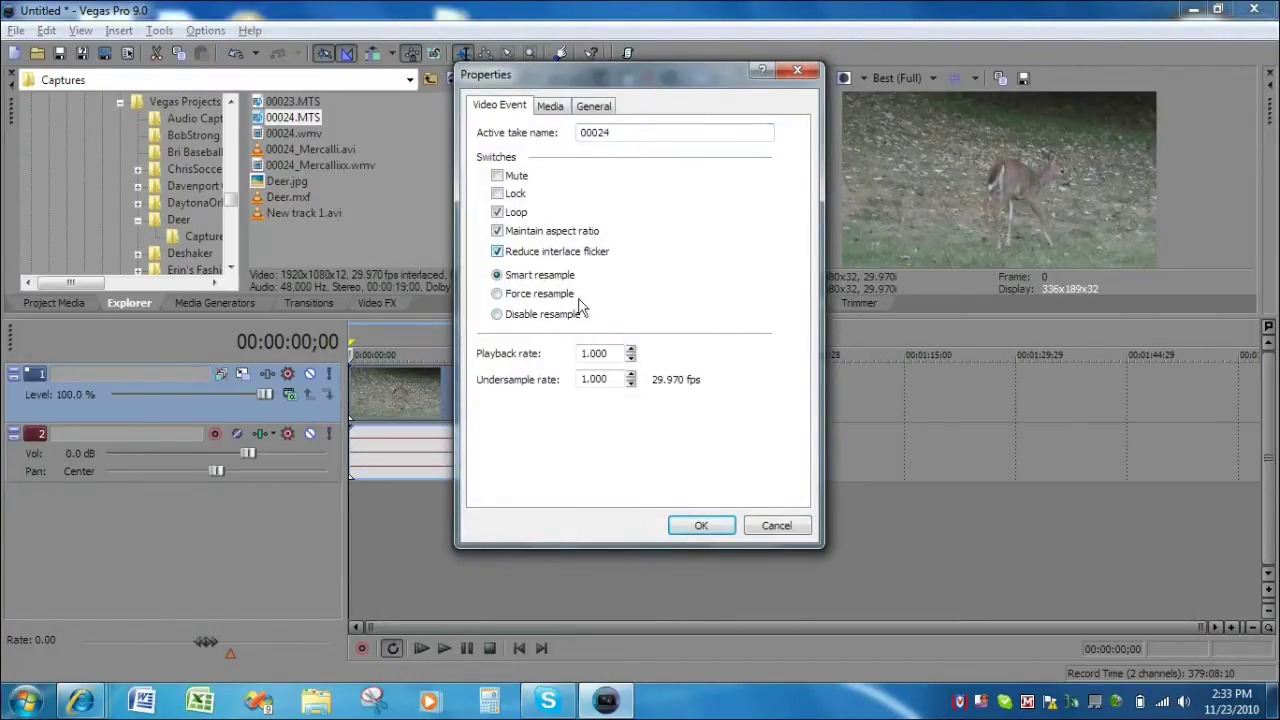
left_click(701, 527)
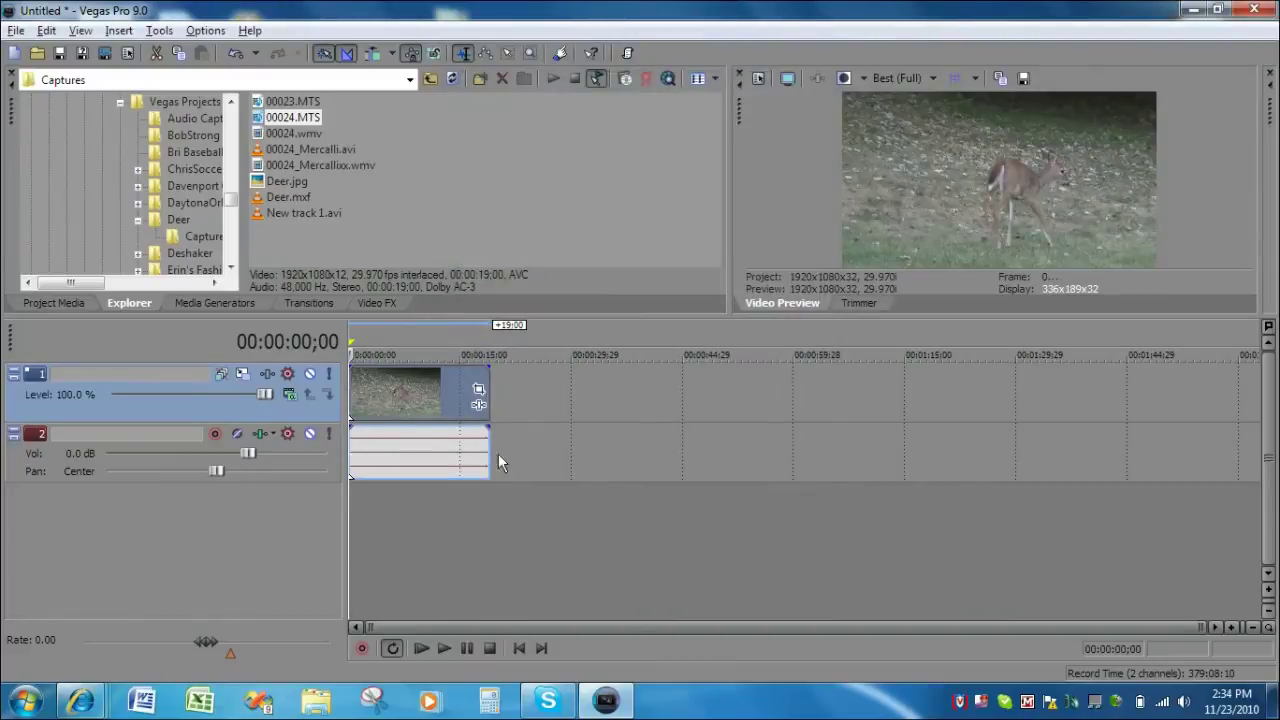
Attach the Sony Sharpen effect to the 00024 video event and close its FX window
left_click(479, 406)
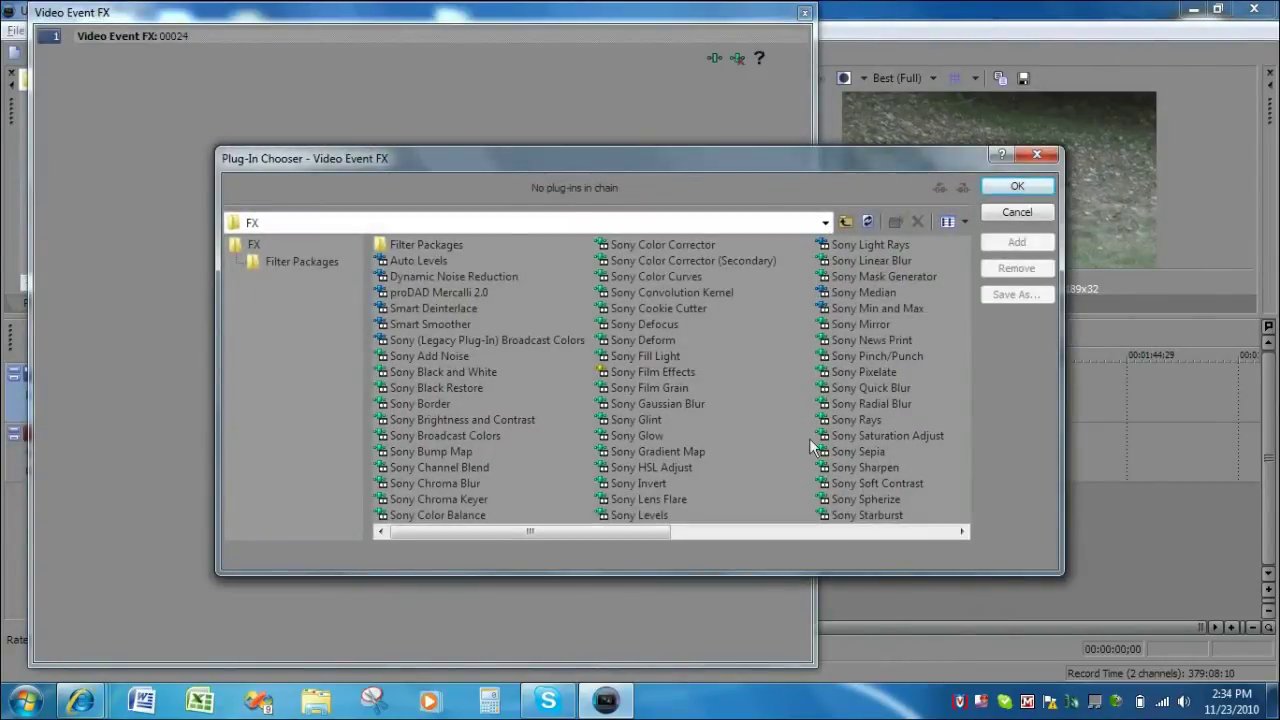
left_click(854, 467)
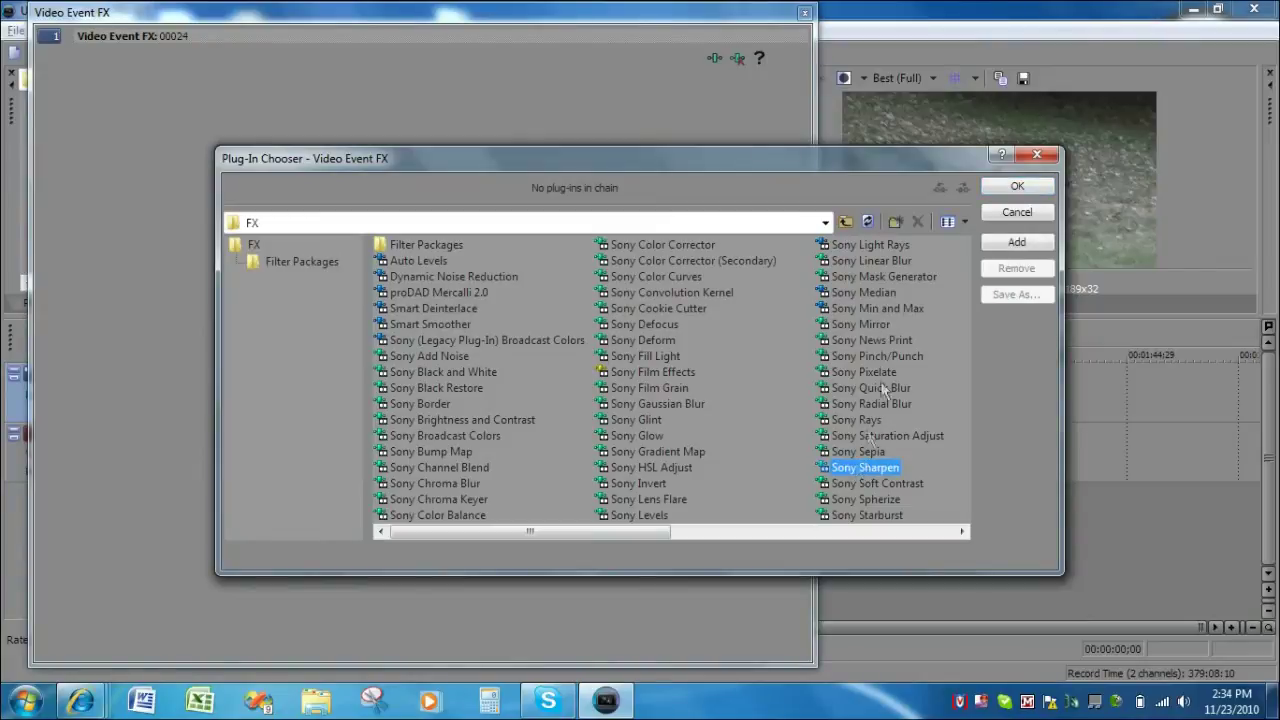
left_click(1023, 242)
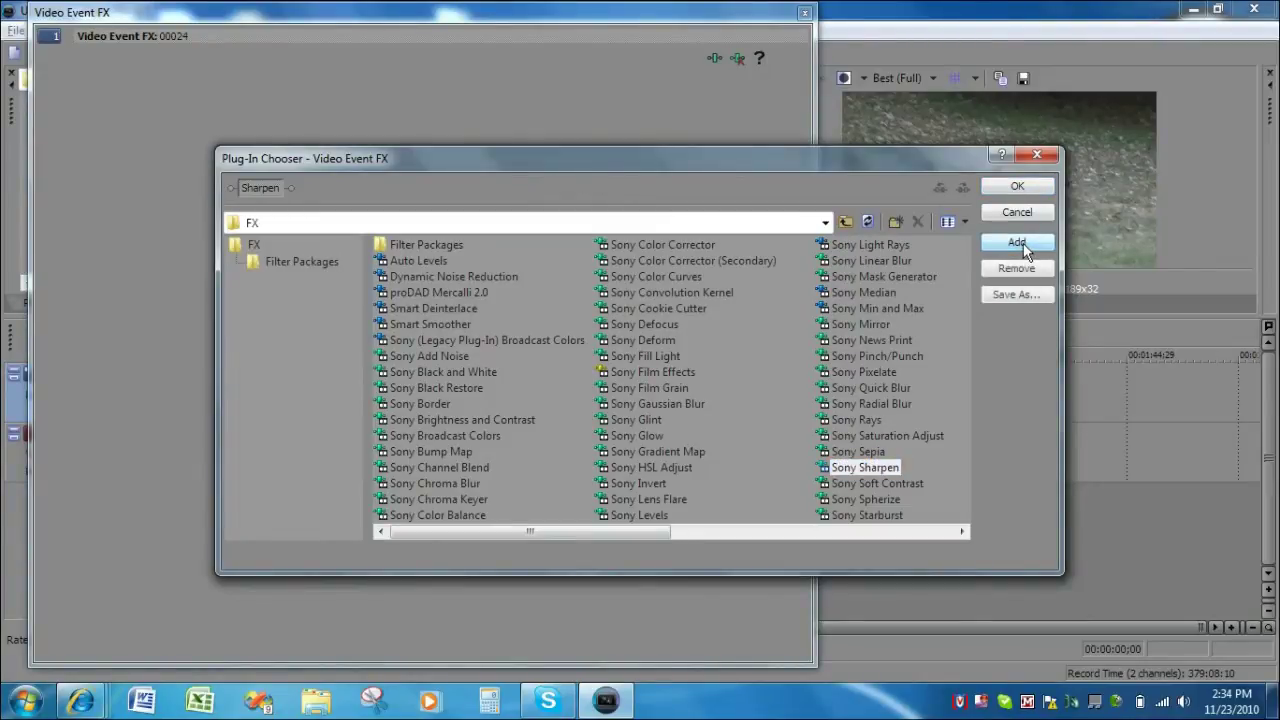
left_click(1016, 188)
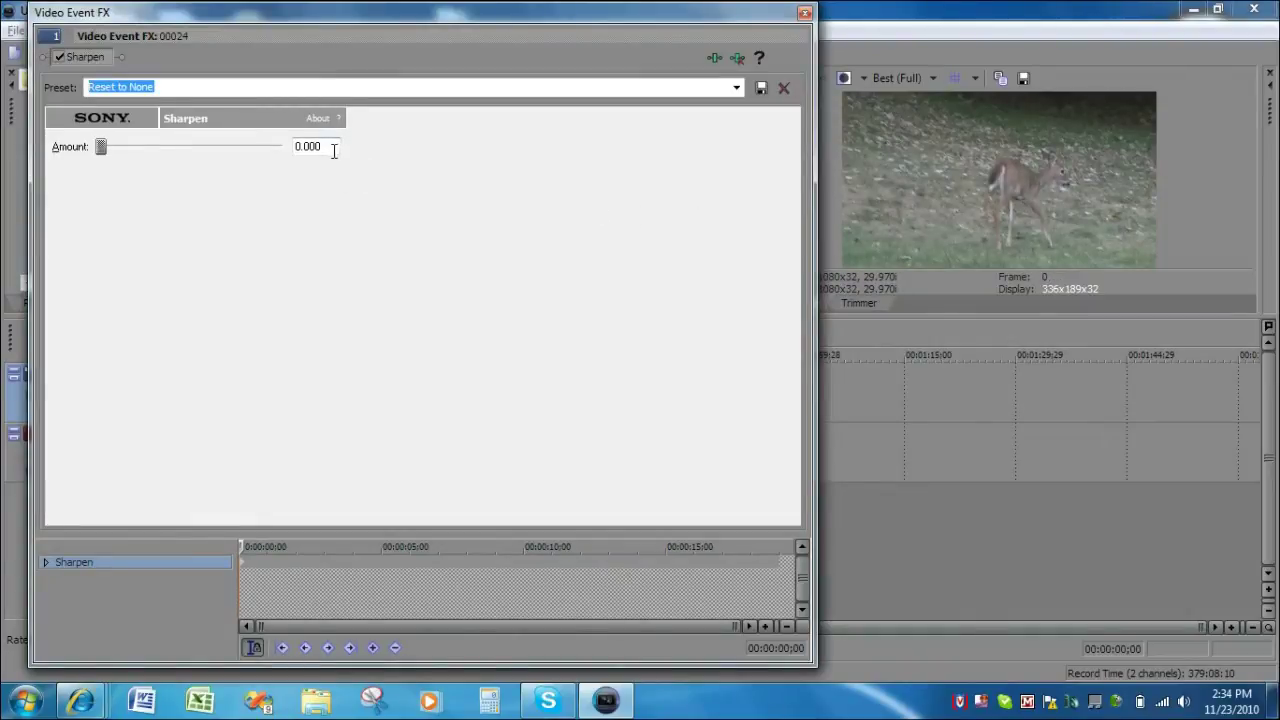
left_click(804, 13)
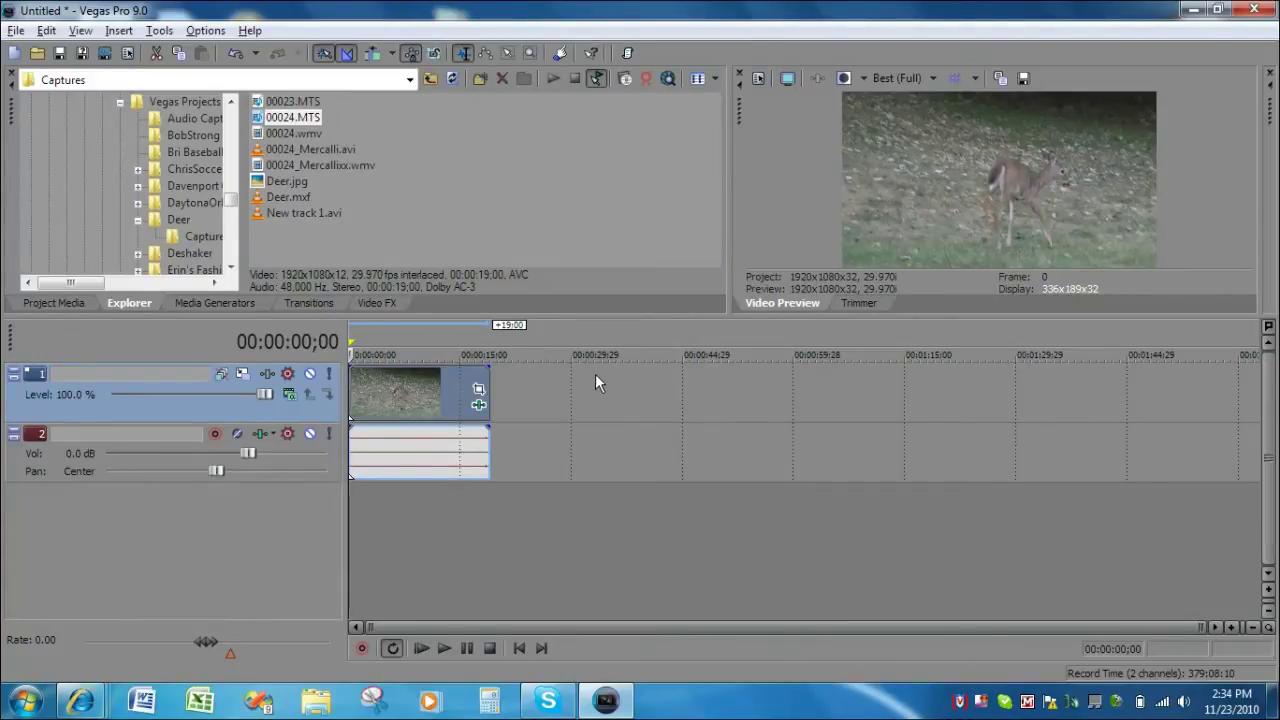
Start a Render As with Dolby Digital AC-3 Pro as the output format
left_click(15, 30)
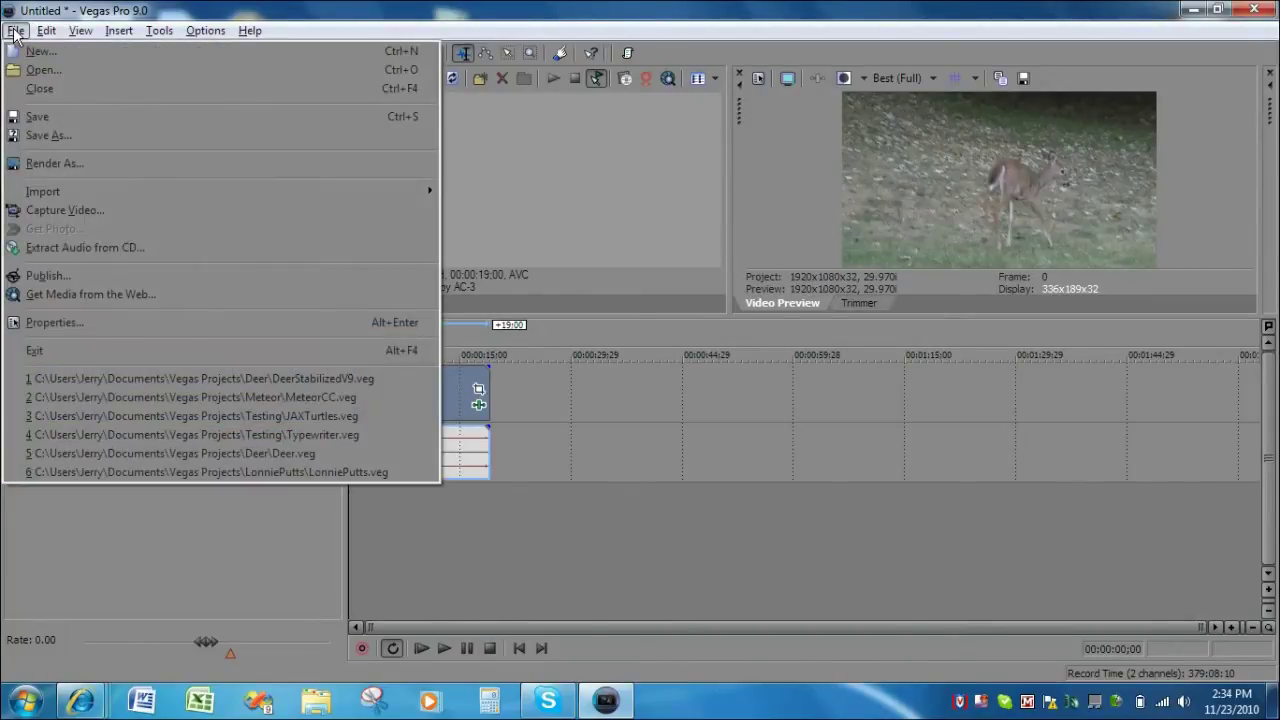
left_click(47, 167)
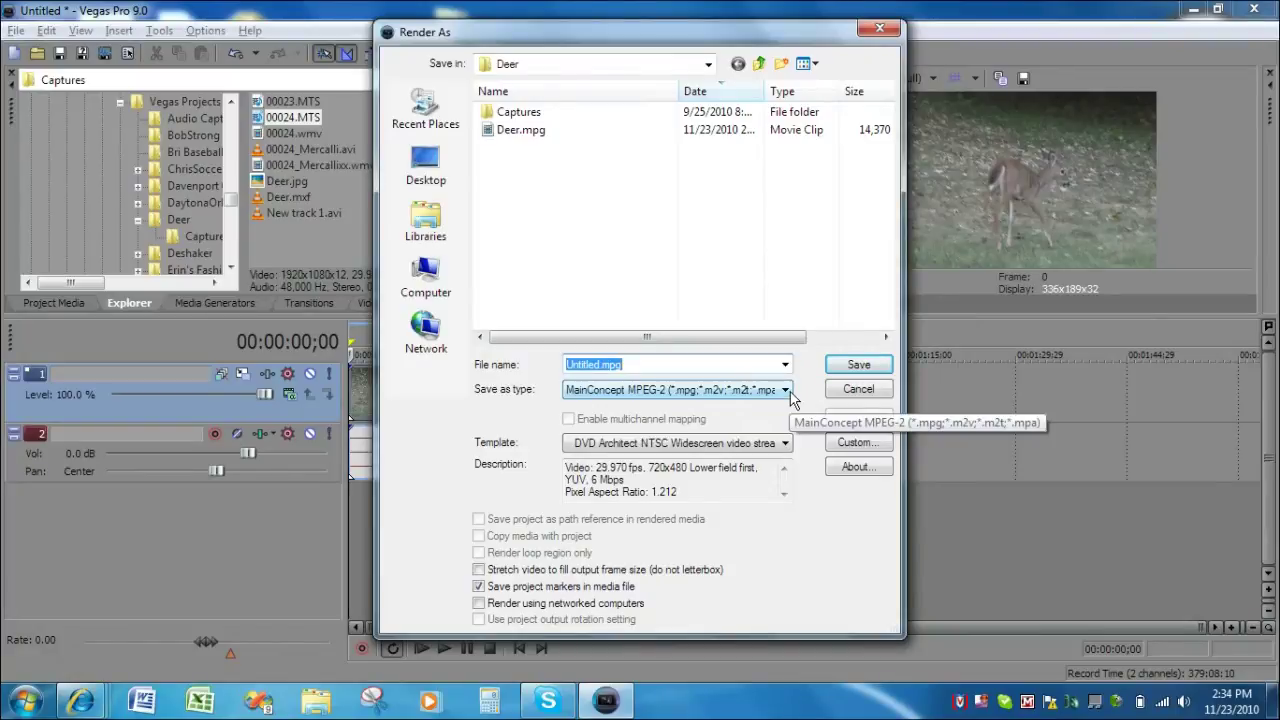
left_click(786, 390)
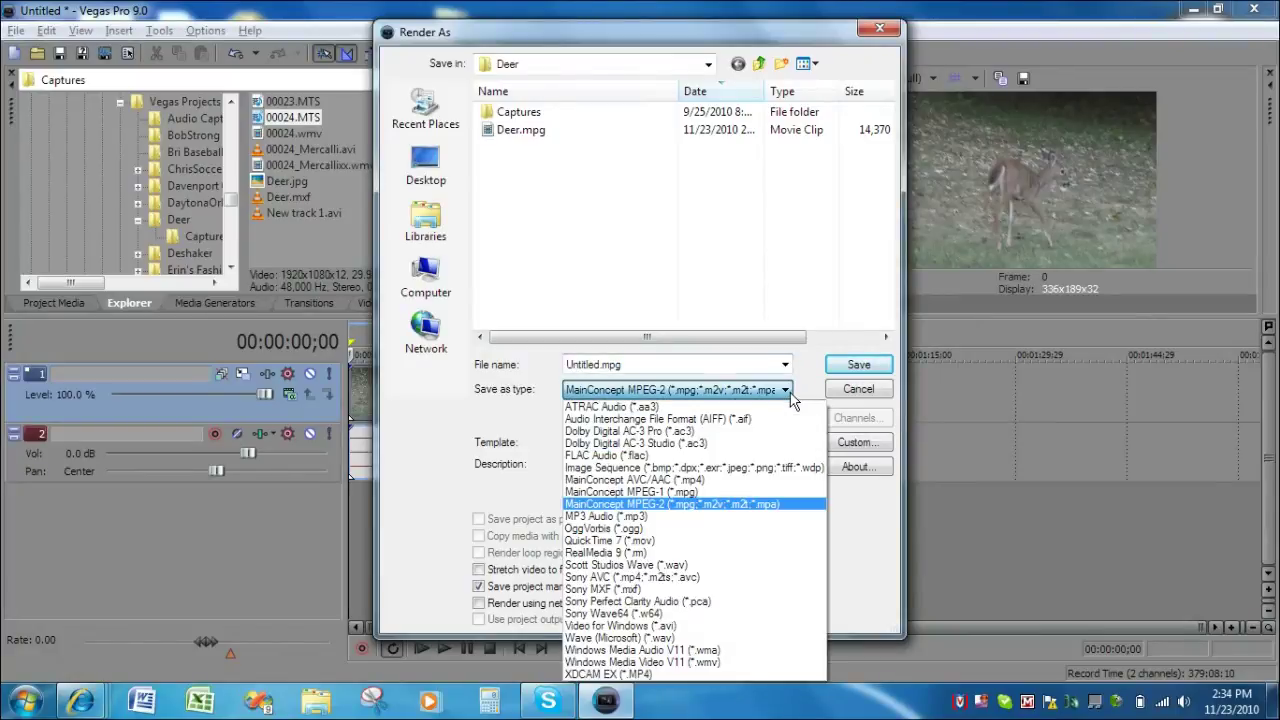
left_click(698, 433)
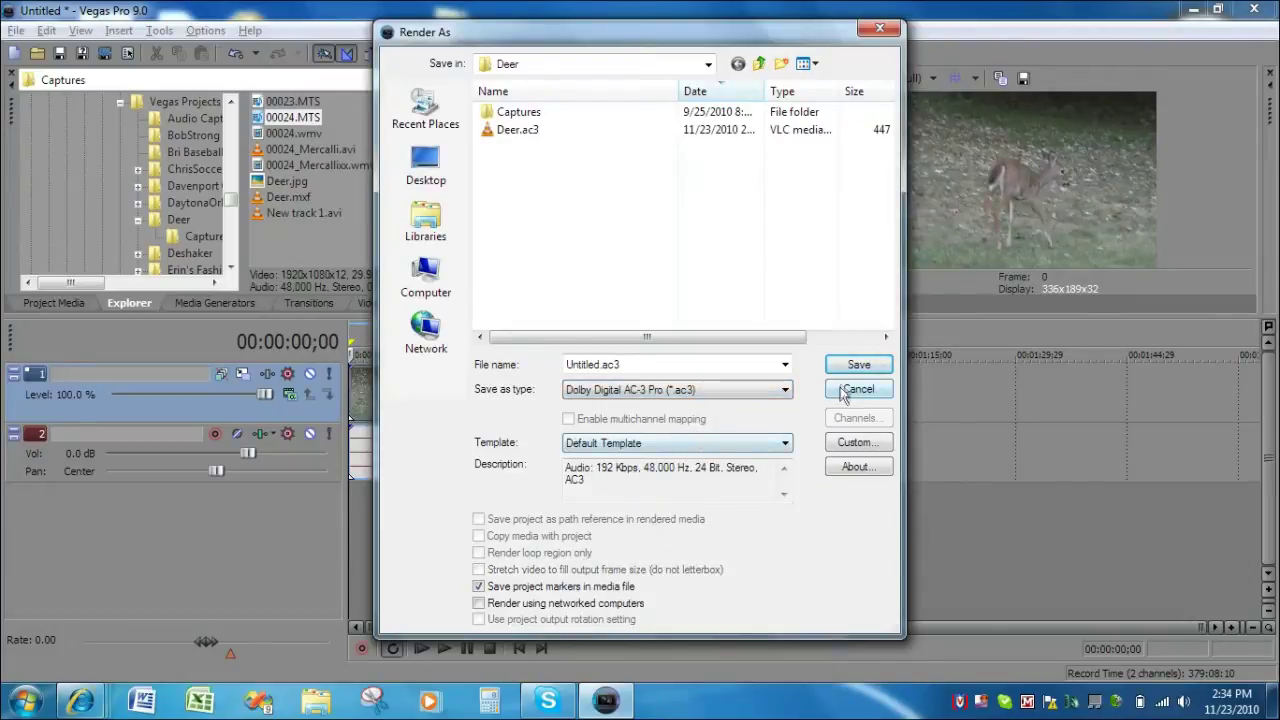
Name the file Deer.ac3 and render it, overwriting the existing Deer.ac3
double_click(580, 366)
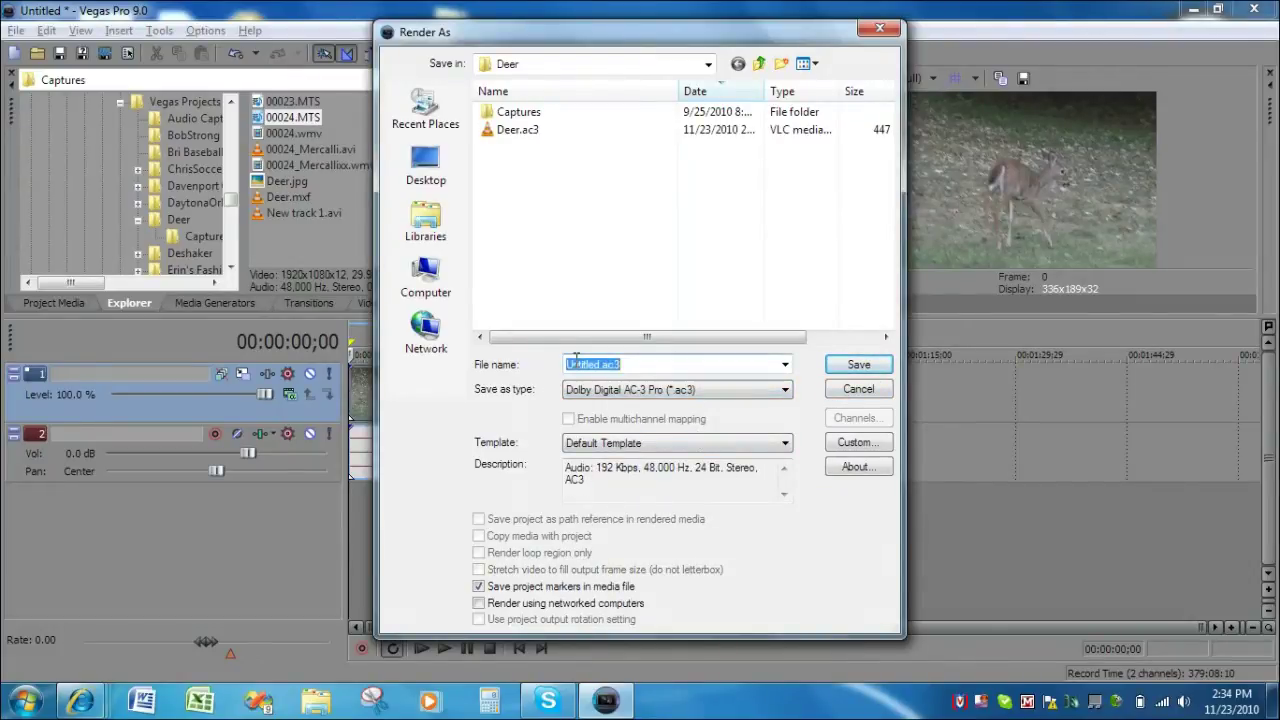
type("Deer")
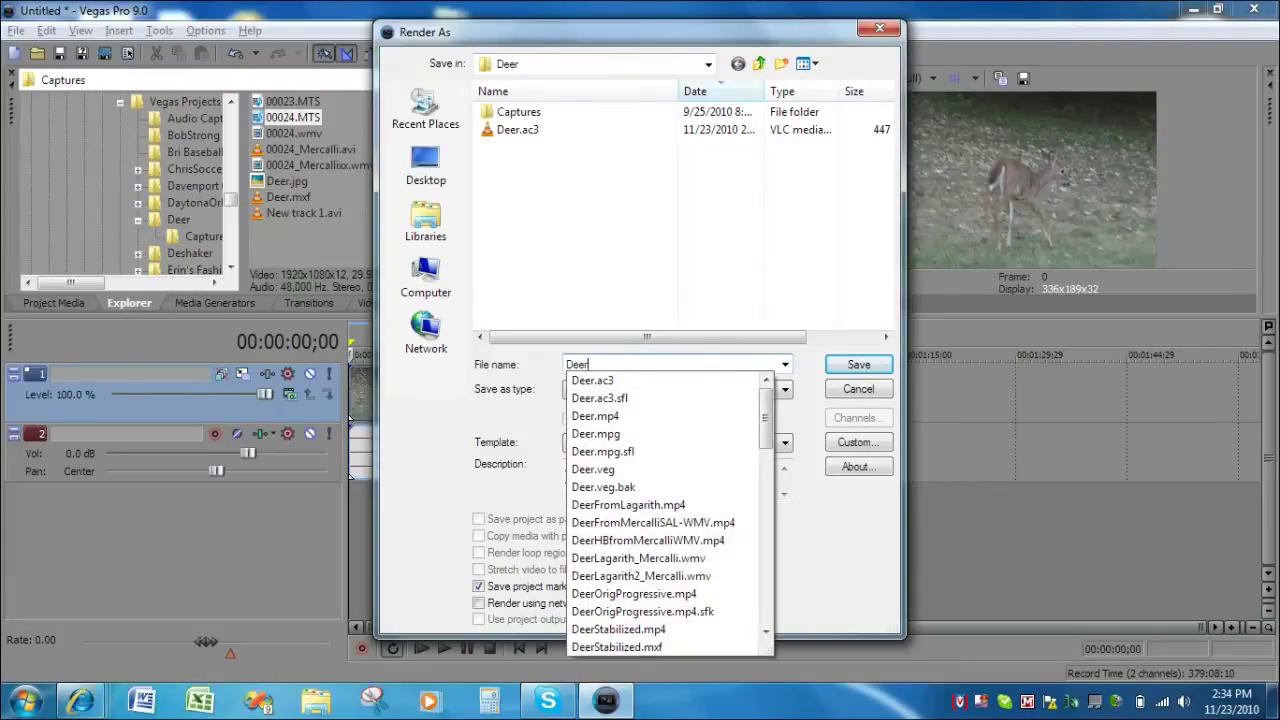
type(".ace")
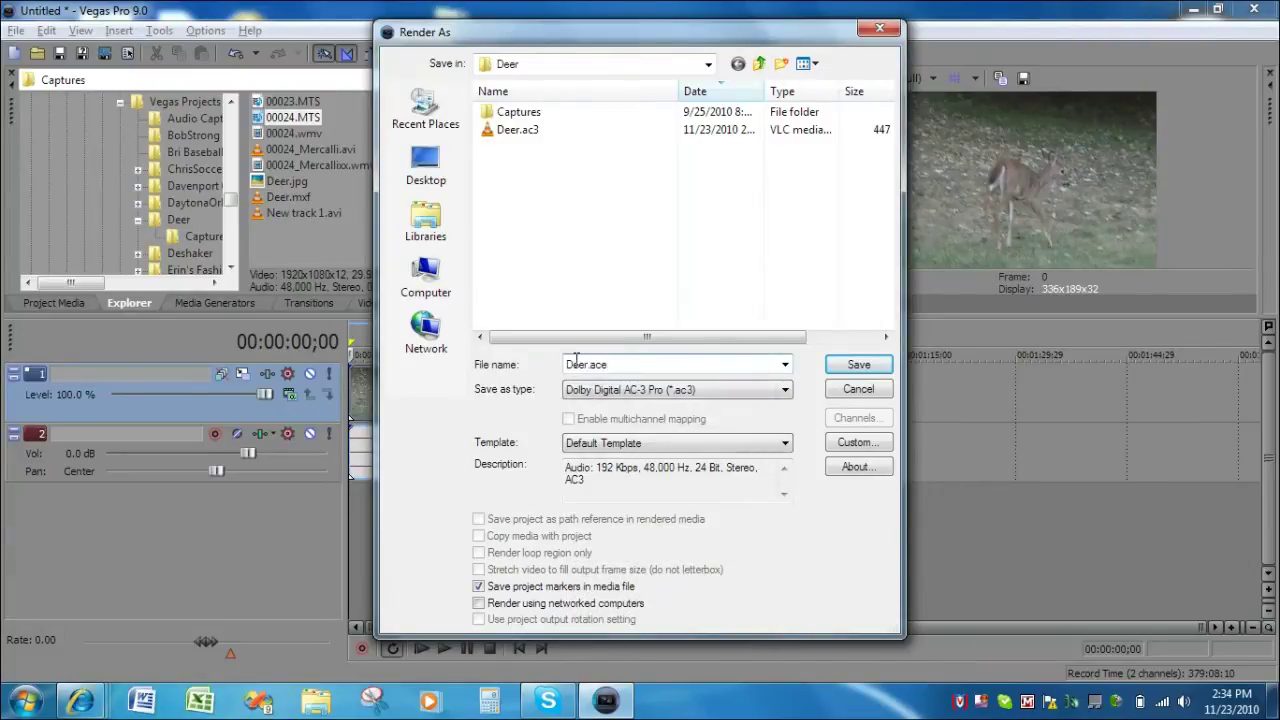
key("BackSpace")
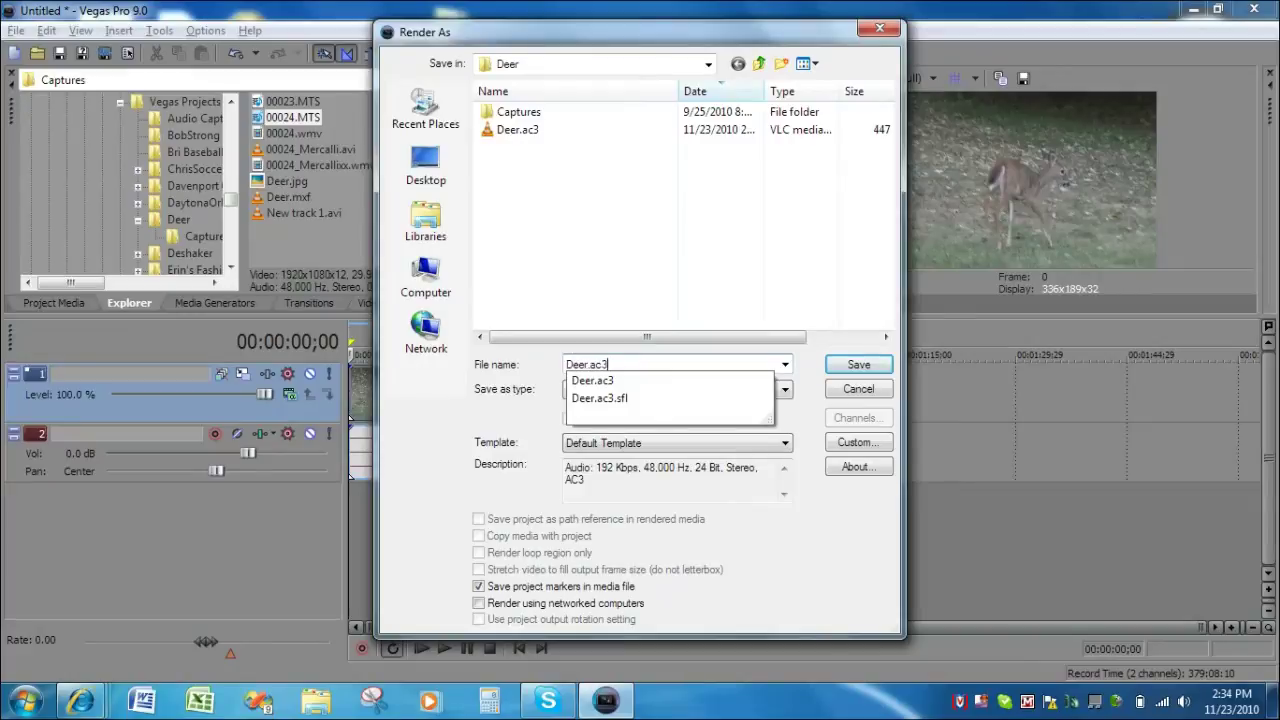
left_click(880, 366)
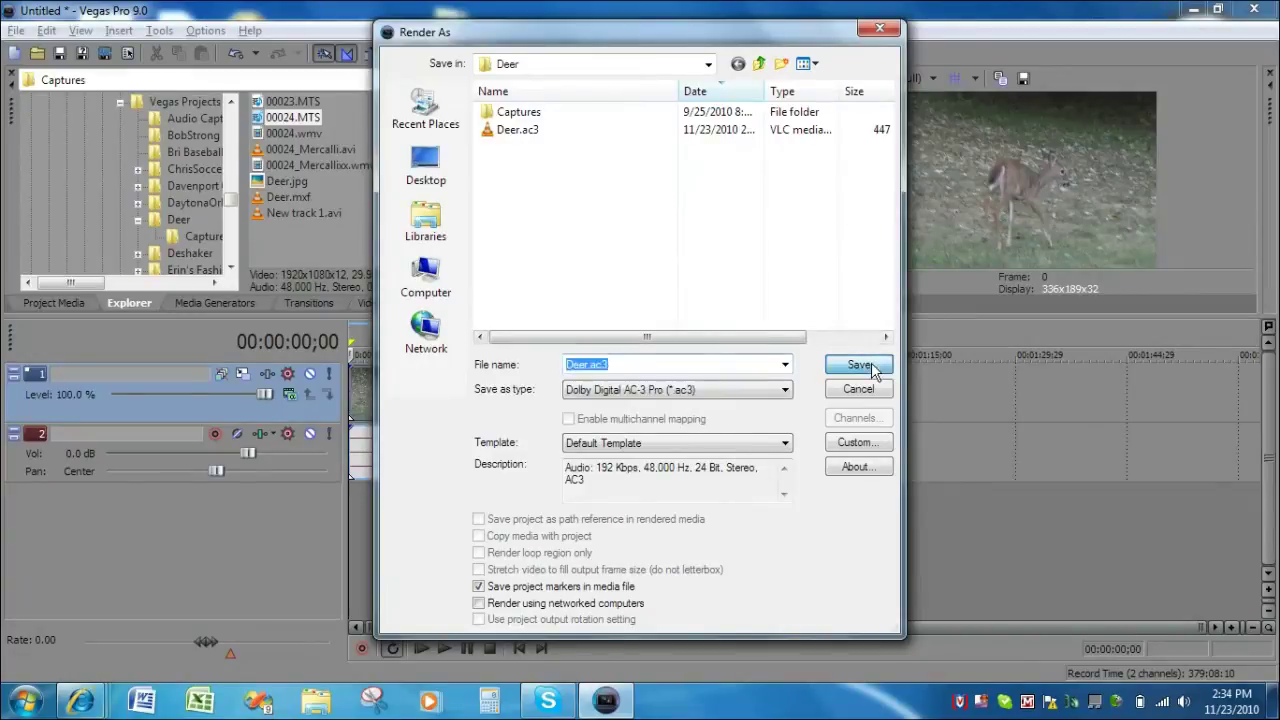
left_click(708, 300)
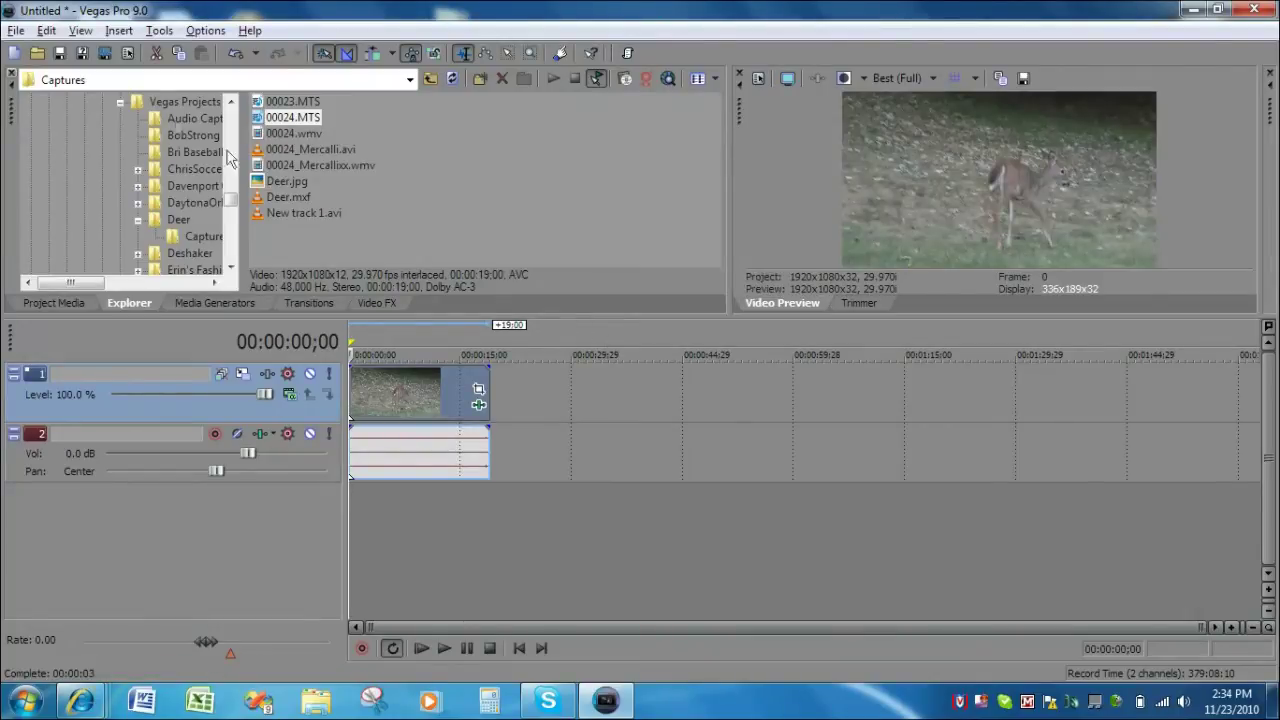
left_click(16, 31)
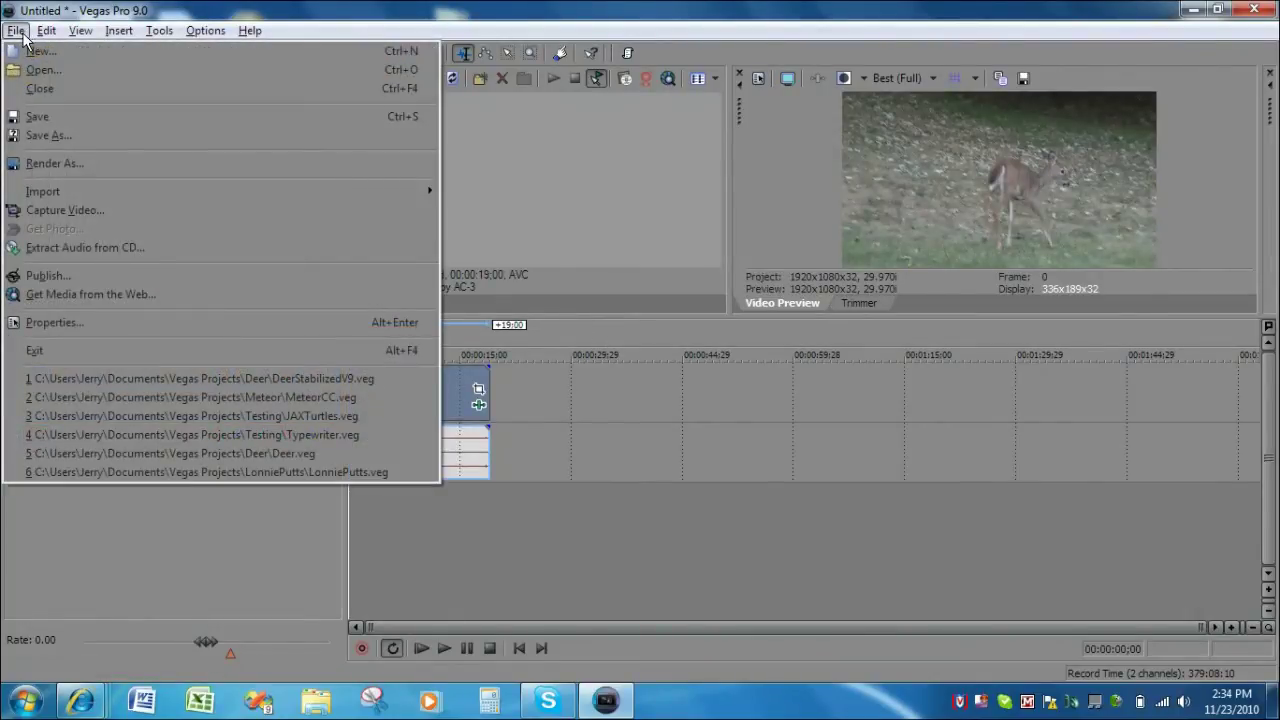
Choose MainConcept MPEG-2 output with the DVD Architect NTSC Widescreen video stream template
left_click(33, 162)
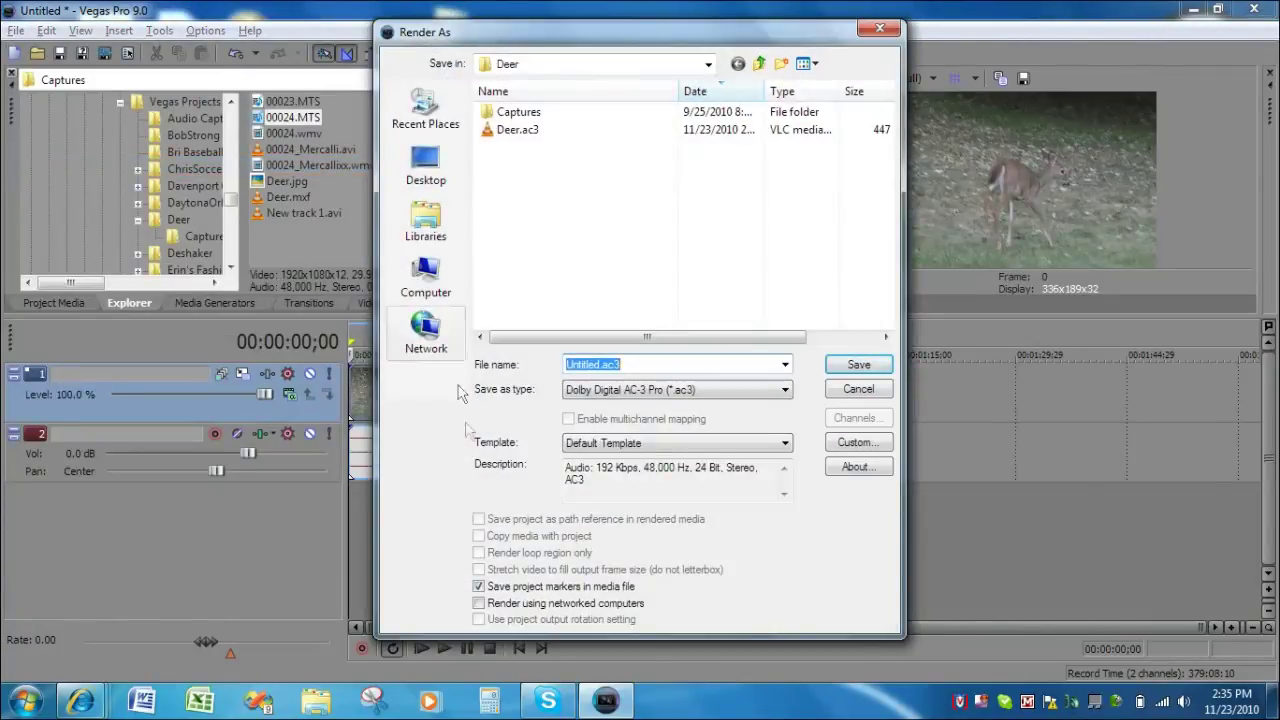
left_click(787, 391)
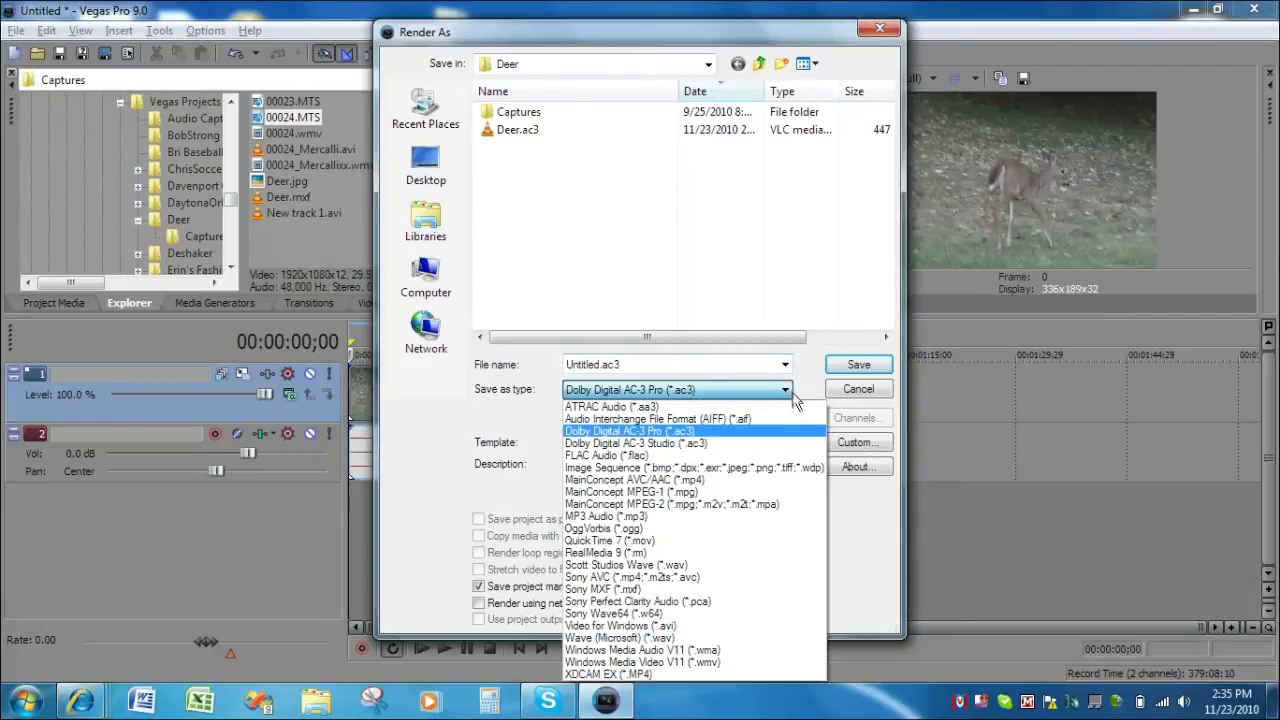
left_click(727, 513)
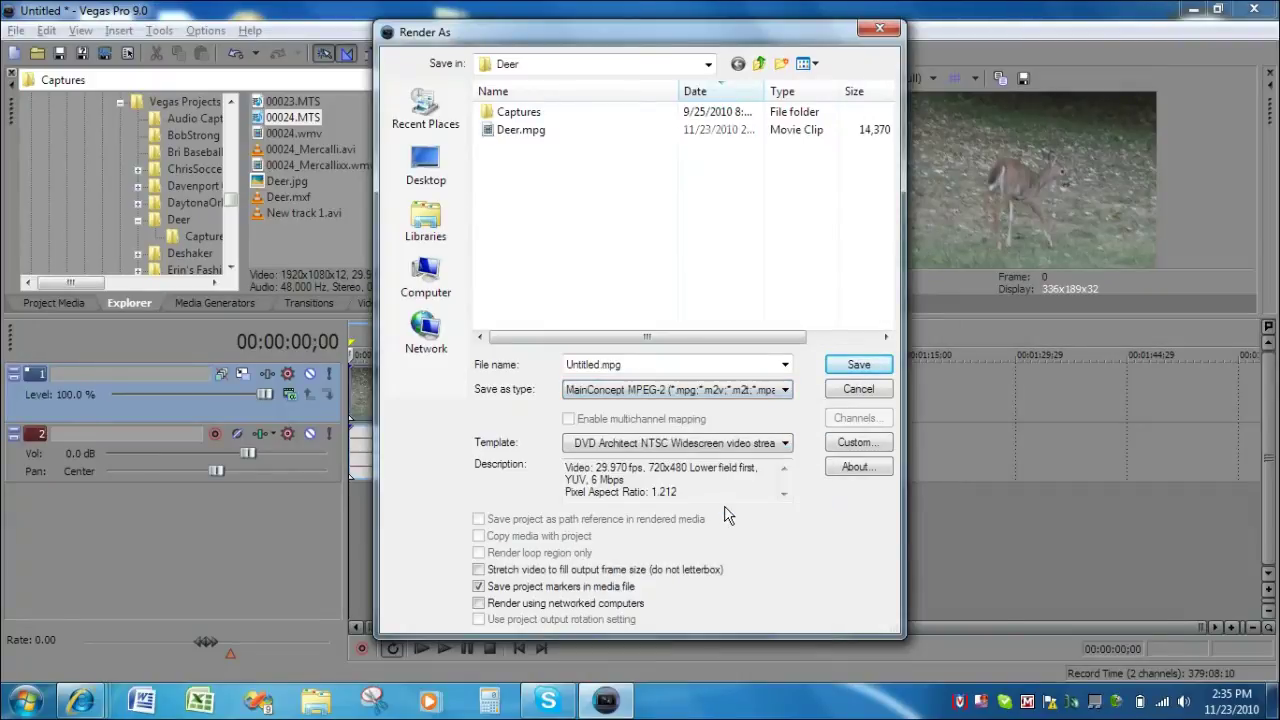
left_click(786, 443)
Rename the output file to Deer.mpg and save it
left_click(583, 367)
double_click(593, 367)
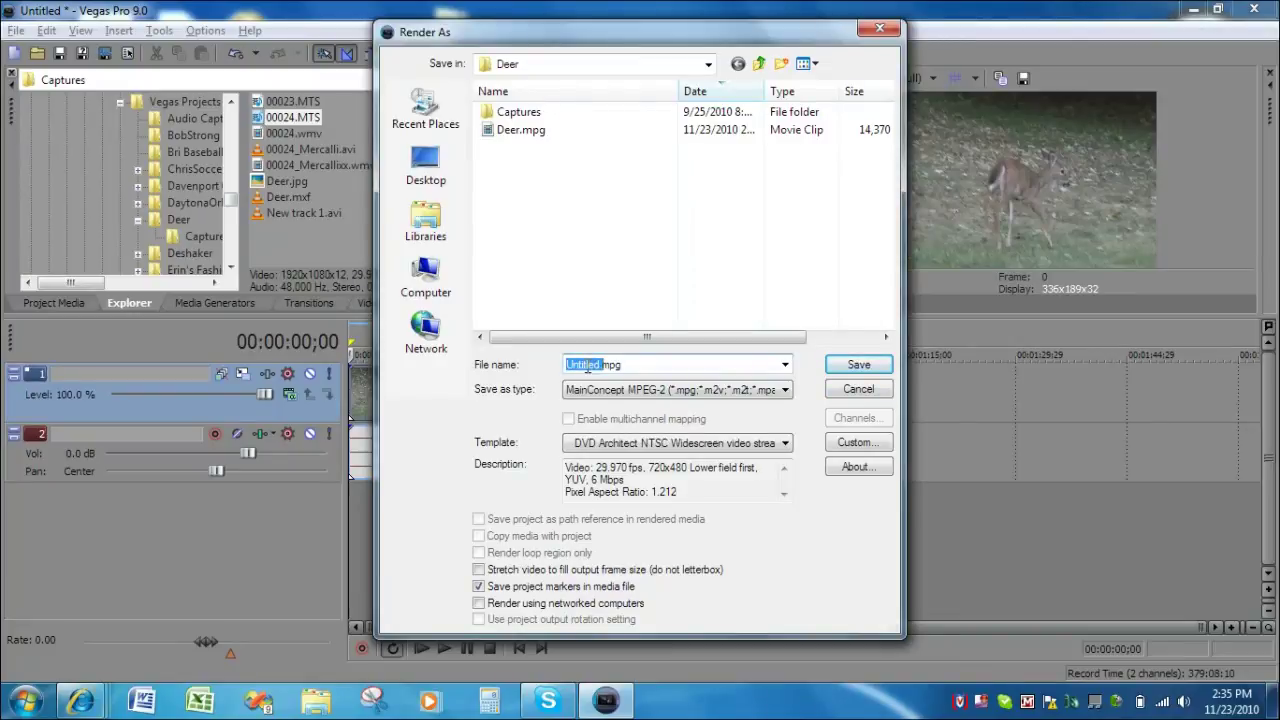
type("Deer")
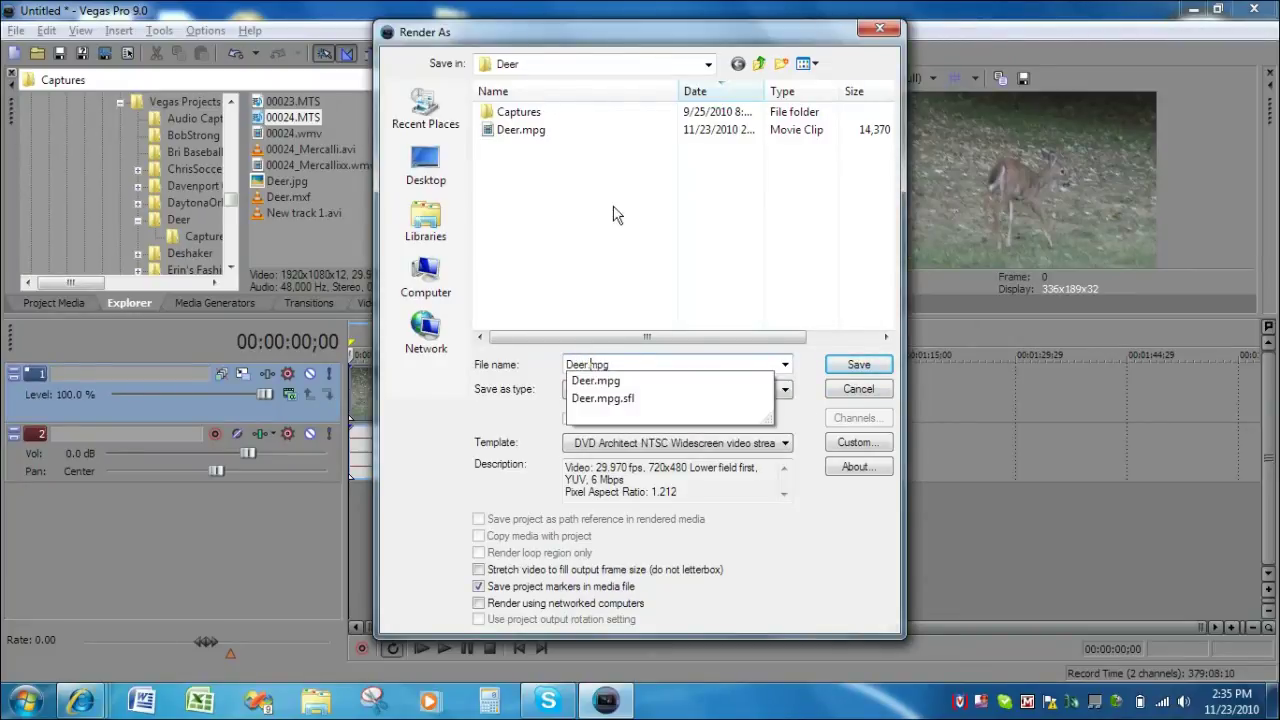
left_click(879, 368)
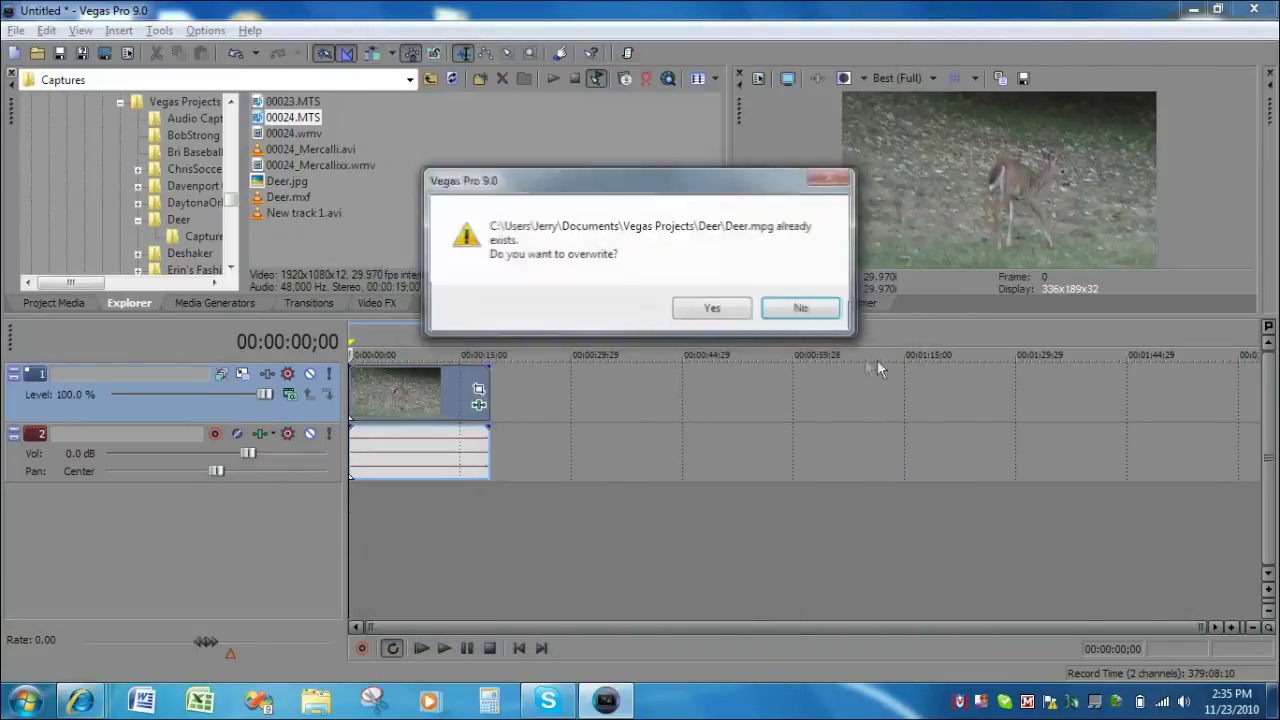
Accept overwriting Deer.mpg so the video render begins
left_click(712, 309)
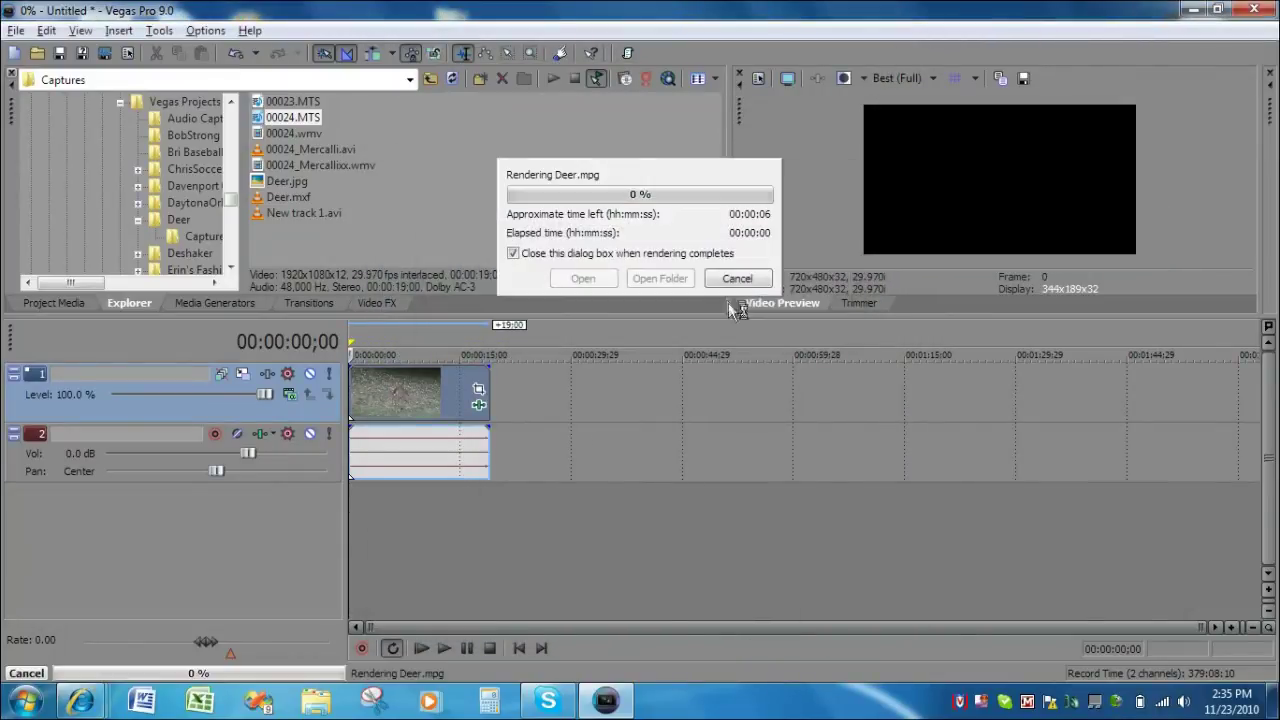